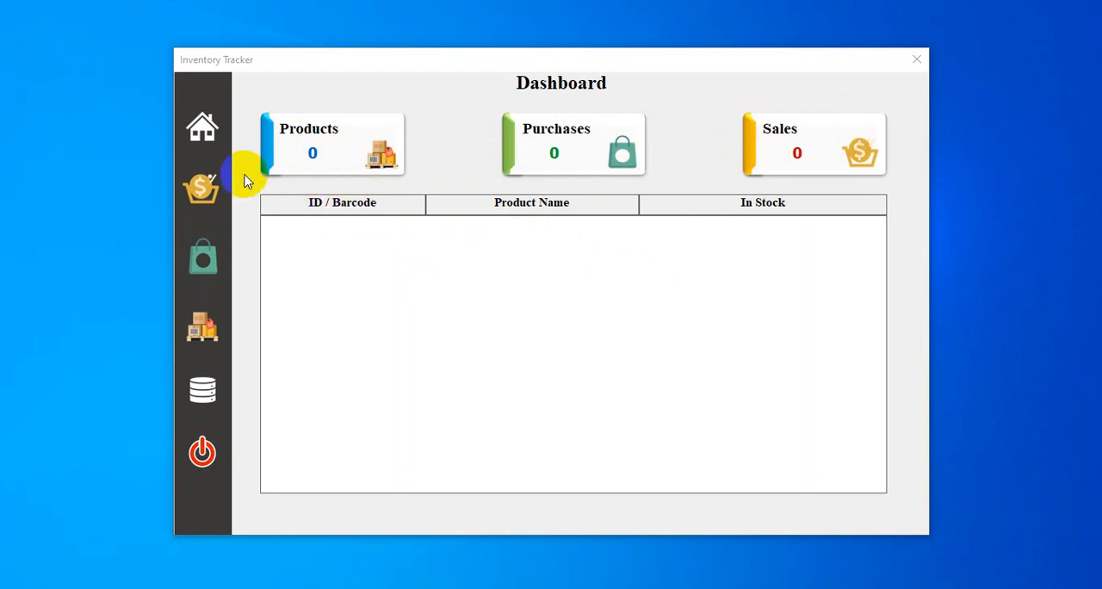
Step: Look through the tracker's Products, Purchases and Sales pages
{"action": "left_click", "coordinate": [205, 331]}
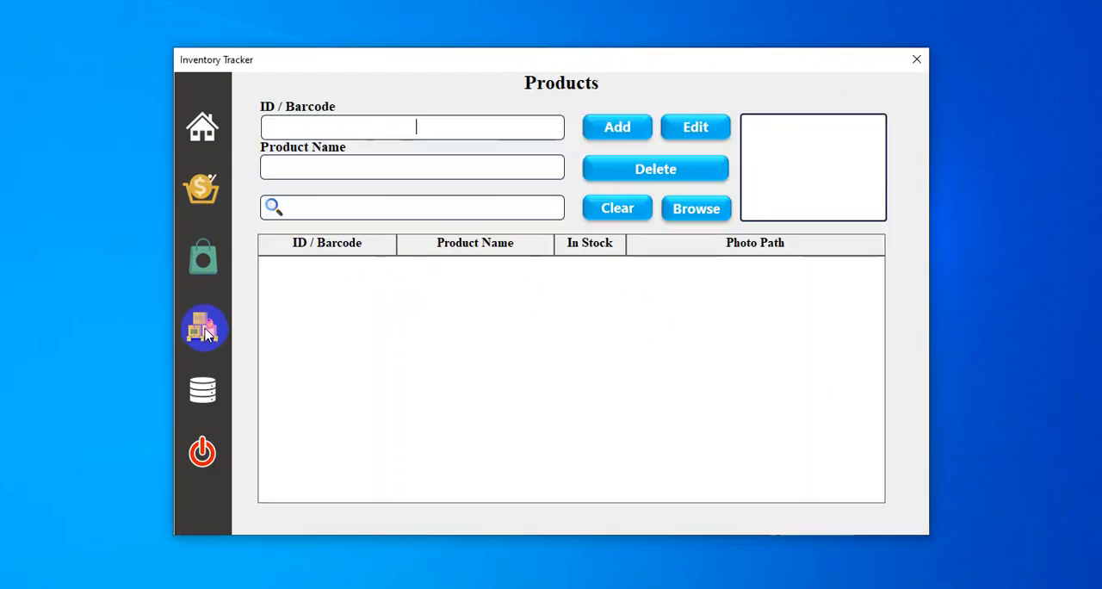
{"action": "left_click", "coordinate": [197, 261]}
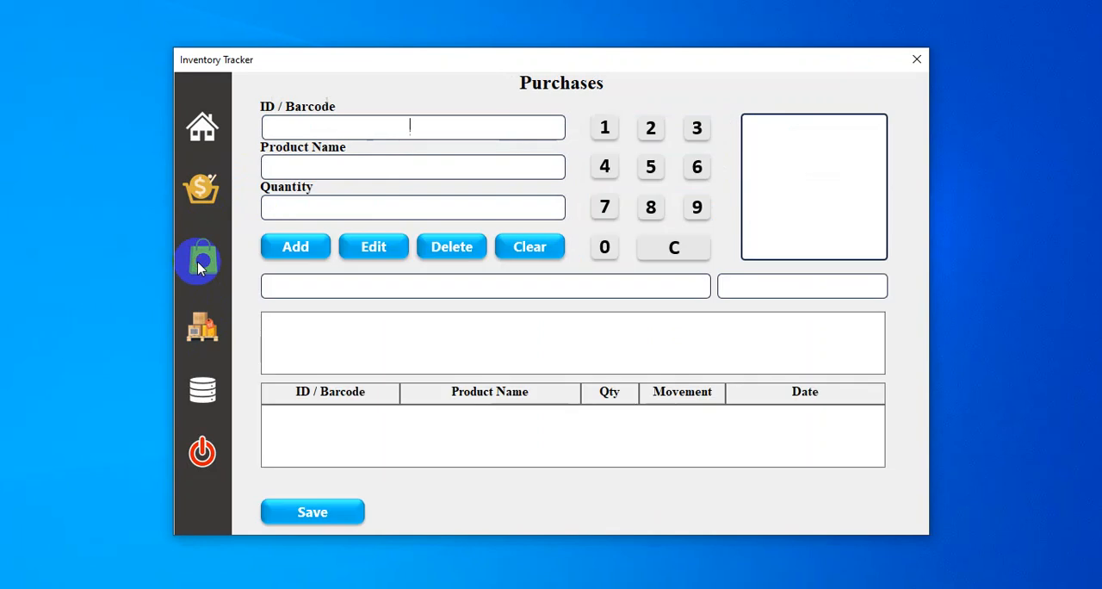
{"action": "left_click", "coordinate": [198, 192]}
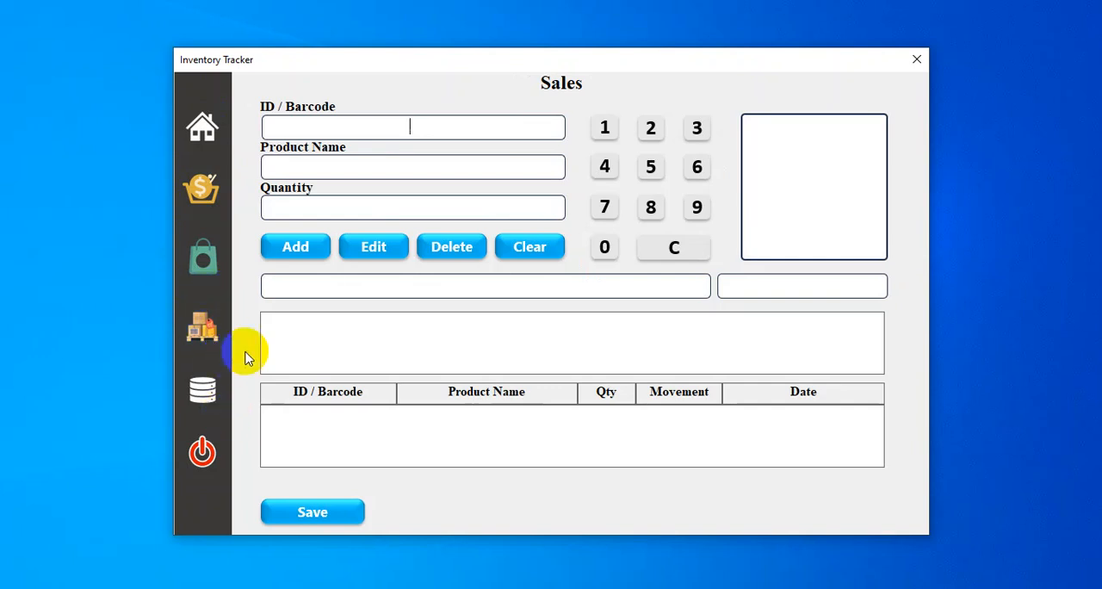
Step: On the Products page, enter ID 3030 and product name PEN DRIVE for a new product
{"action": "left_click", "coordinate": [200, 327]}
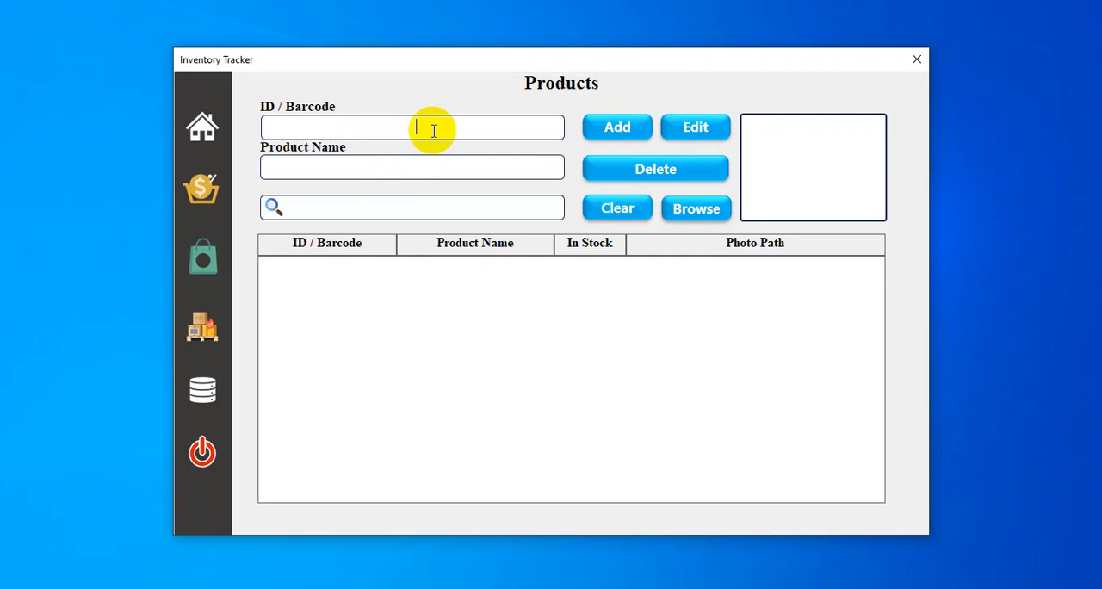
{"action": "type", "text": "02"}
{"action": "key", "text": "BackSpace"}
{"action": "key", "text": "BackSpace"}
{"action": "key", "text": "BackSpace"}
{"action": "type", "text": "3030"}
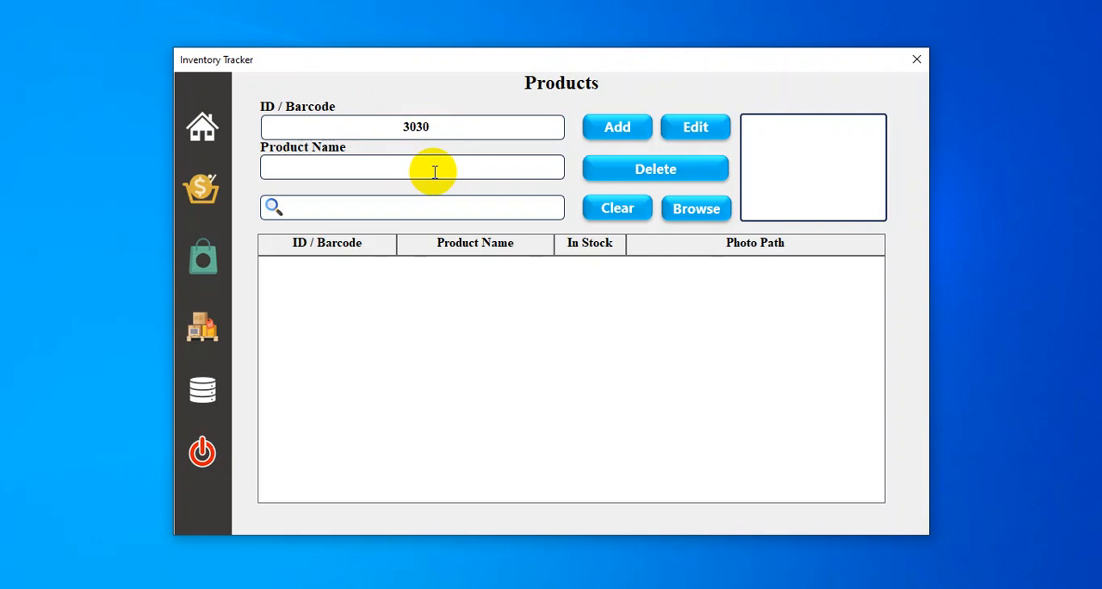
{"action": "left_click", "coordinate": [434, 171]}
{"action": "type", "text": "KEY"}
{"action": "key", "text": "BackSpace"}
{"action": "key", "text": "BackSpace"}
{"action": "type", "text": "PEN DRIVE"}
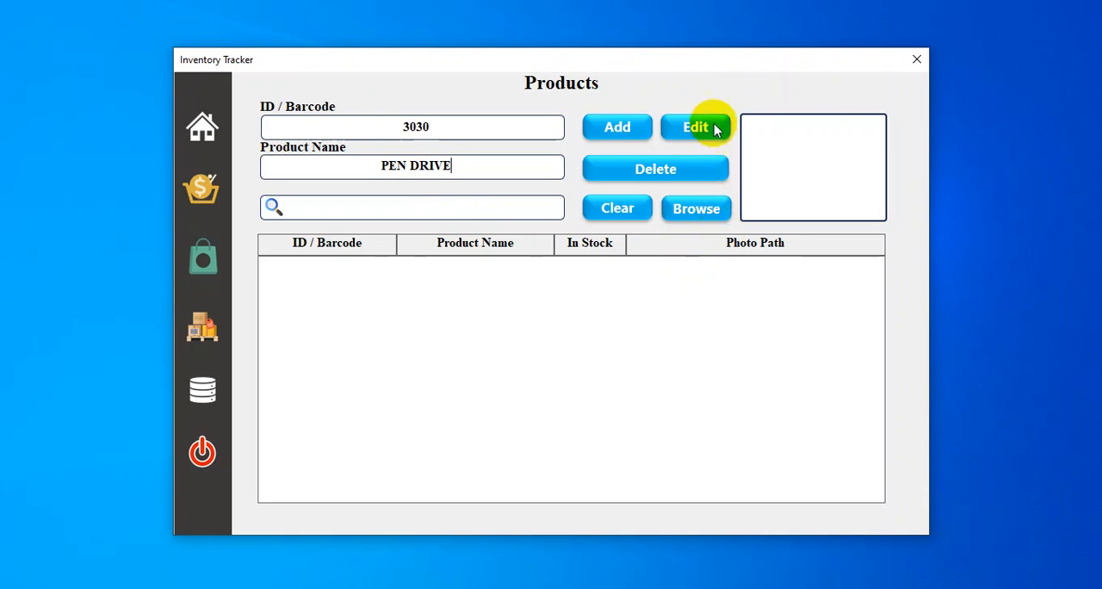
Step: Attach the photo usb 16 gb.jpg from the Documents folder 000000000 and add the product to the list
{"action": "left_click", "coordinate": [702, 212]}
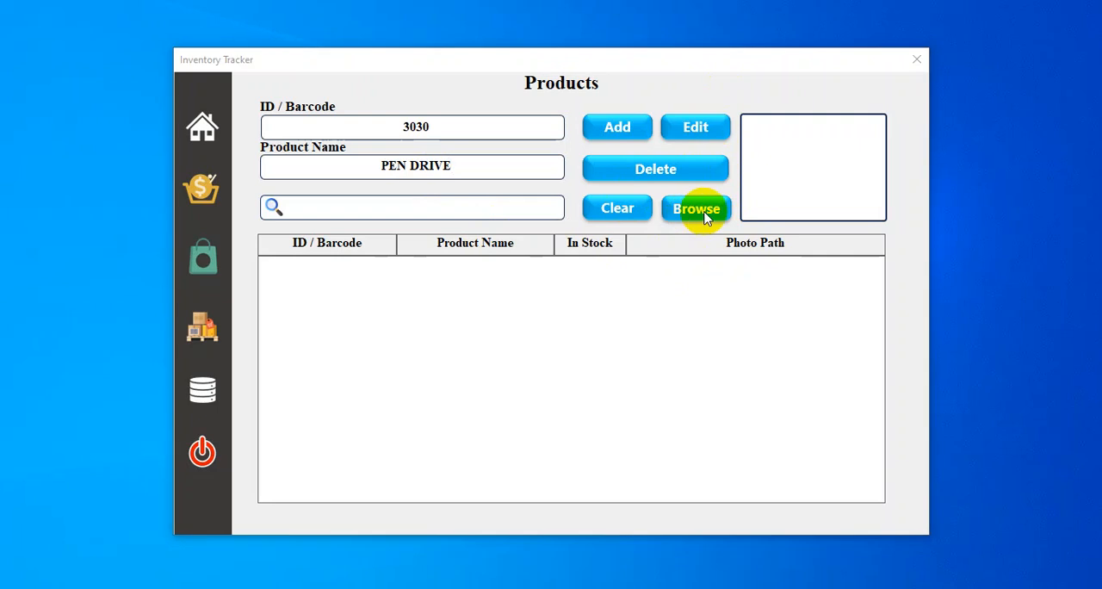
{"action": "left_click", "coordinate": [163, 128]}
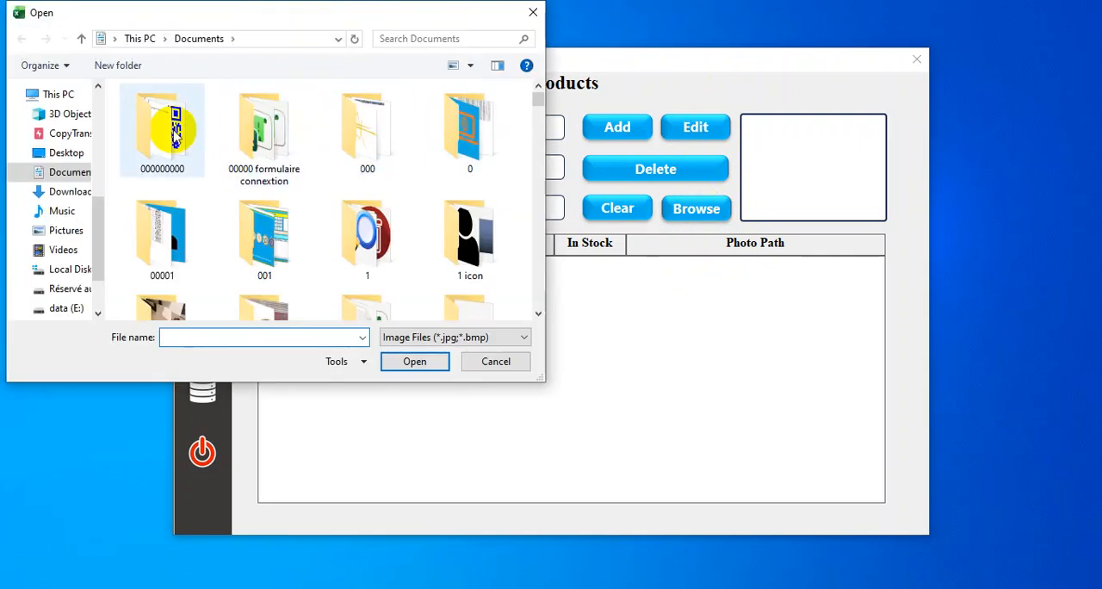
{"action": "double_click", "coordinate": [163, 127]}
{"action": "left_click", "coordinate": [383, 232]}
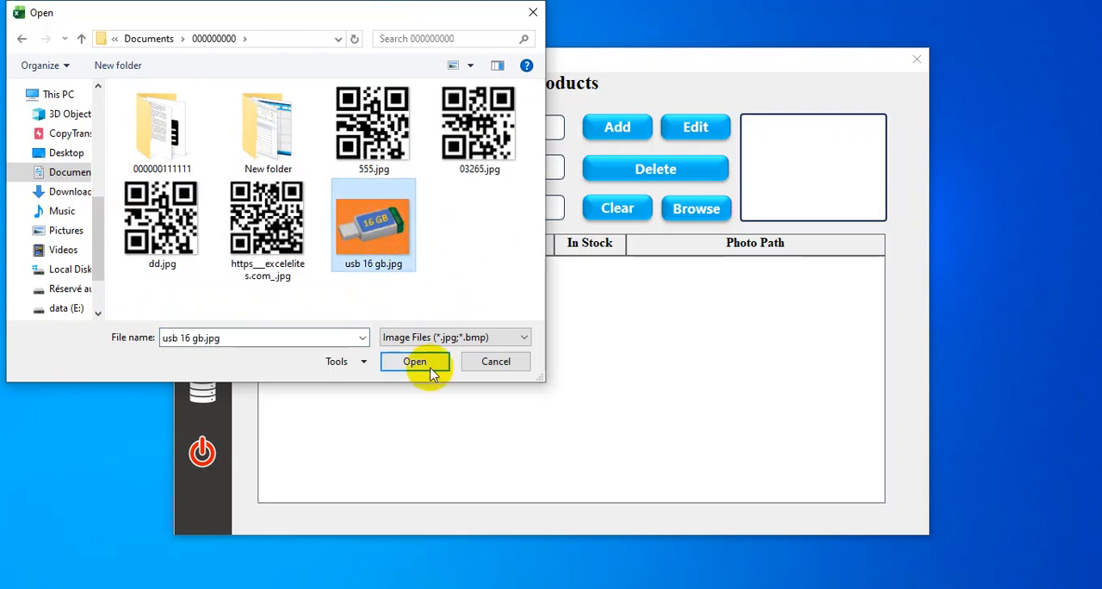
{"action": "left_click", "coordinate": [420, 365]}
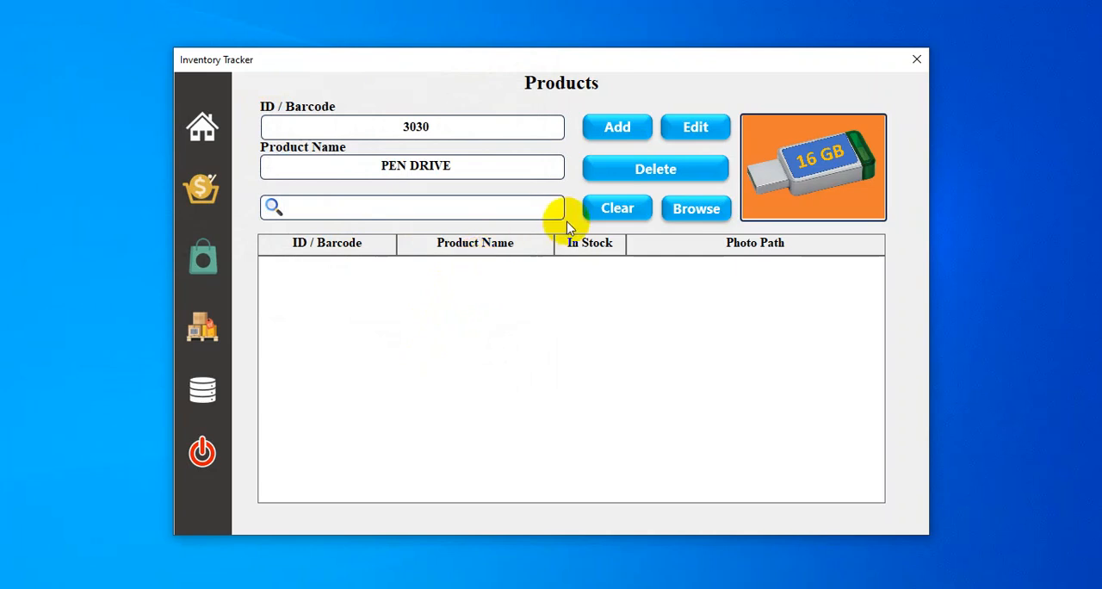
{"action": "left_click", "coordinate": [623, 133]}
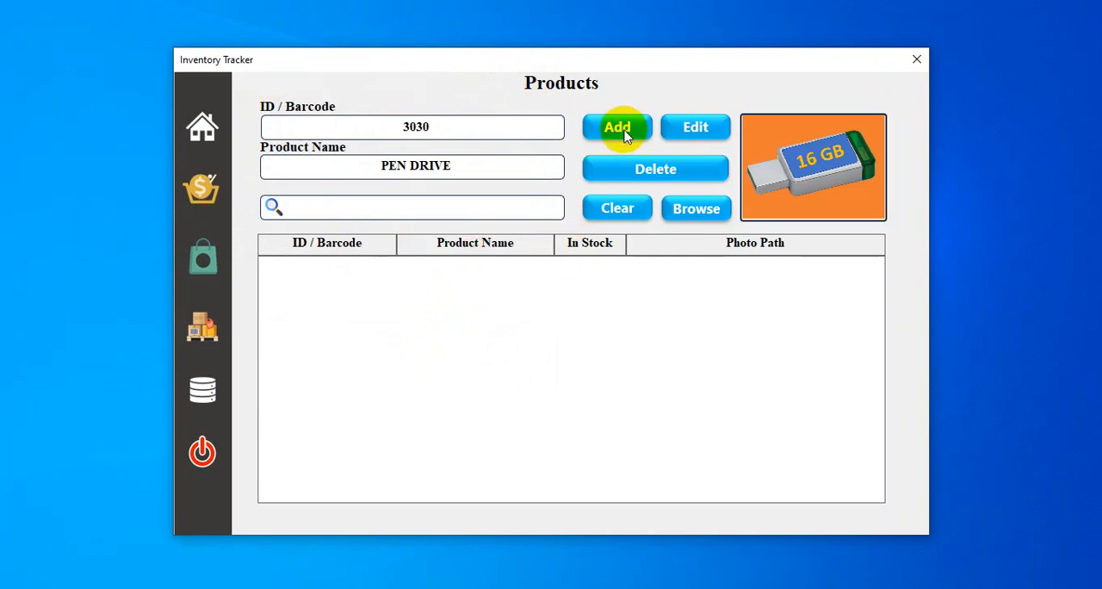
{"action": "left_click", "coordinate": [603, 362]}
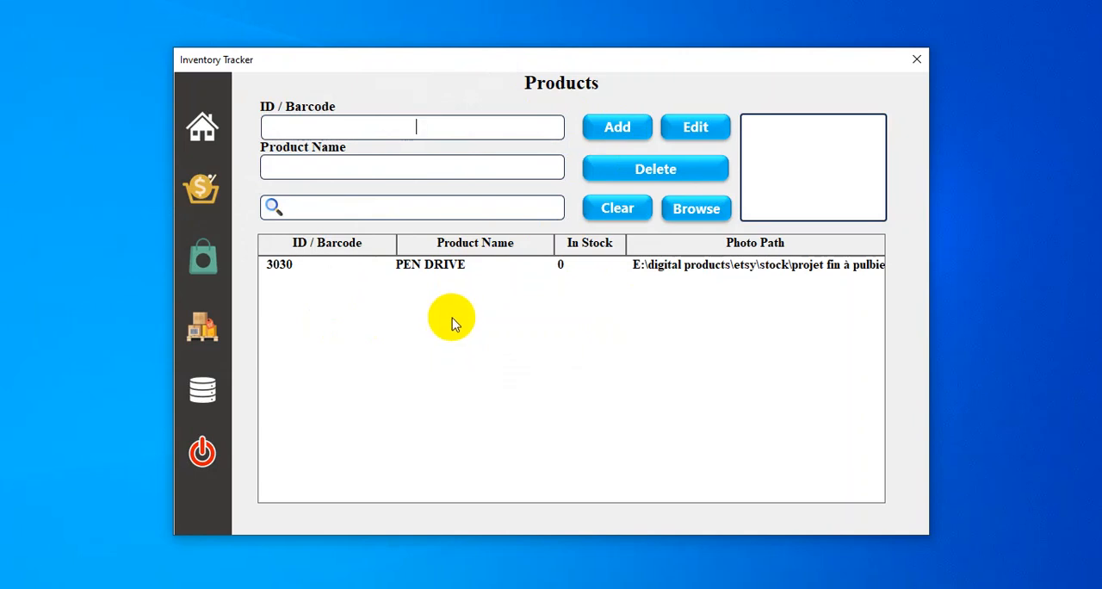
Step: On the Purchases page, add 120 units of product 3030 to the purchase cart
{"action": "left_click", "coordinate": [205, 258]}
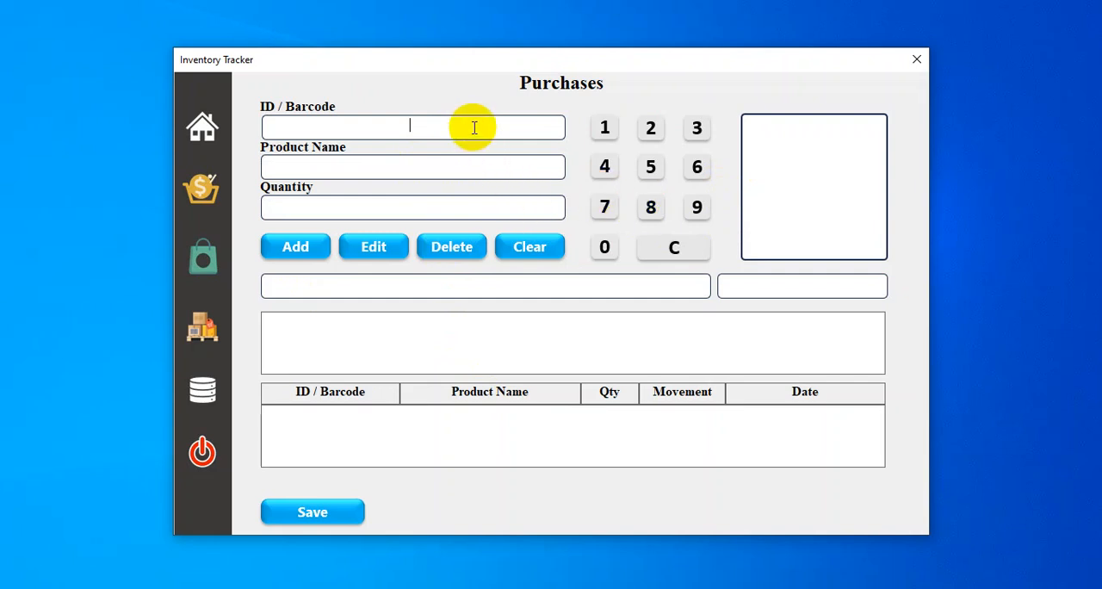
{"action": "type", "text": "3030"}
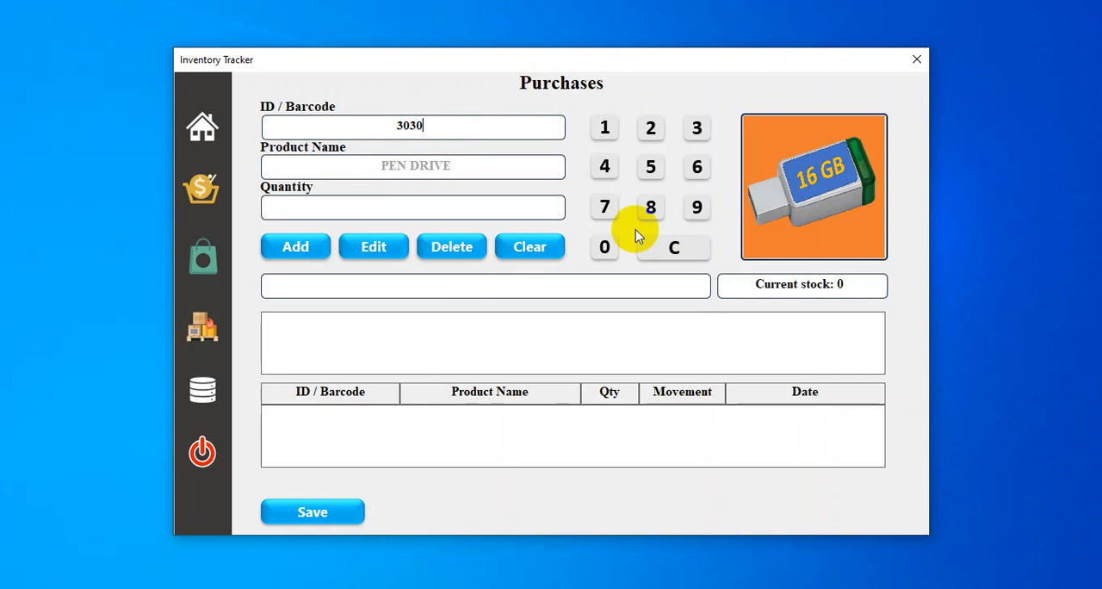
{"action": "left_click", "coordinate": [415, 212]}
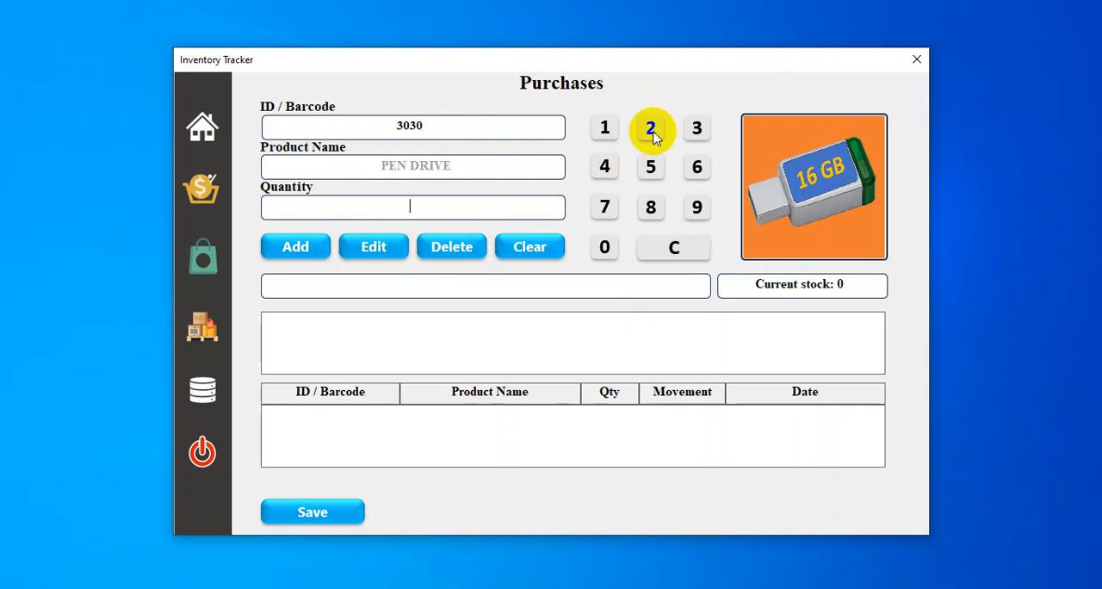
{"action": "left_click", "coordinate": [605, 129]}
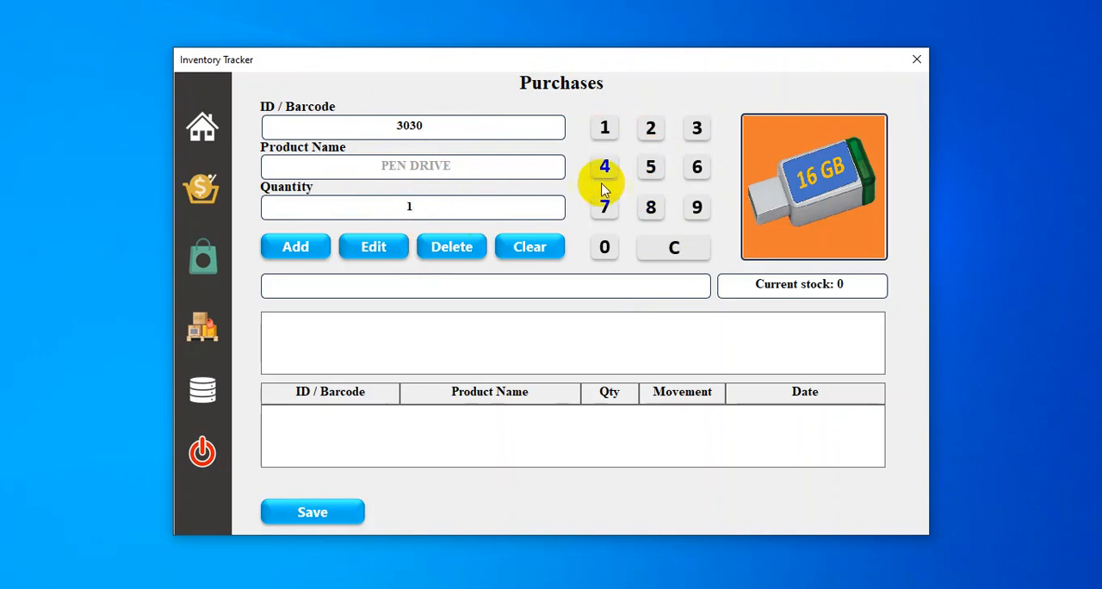
{"action": "left_click", "coordinate": [650, 130]}
{"action": "left_click", "coordinate": [606, 248]}
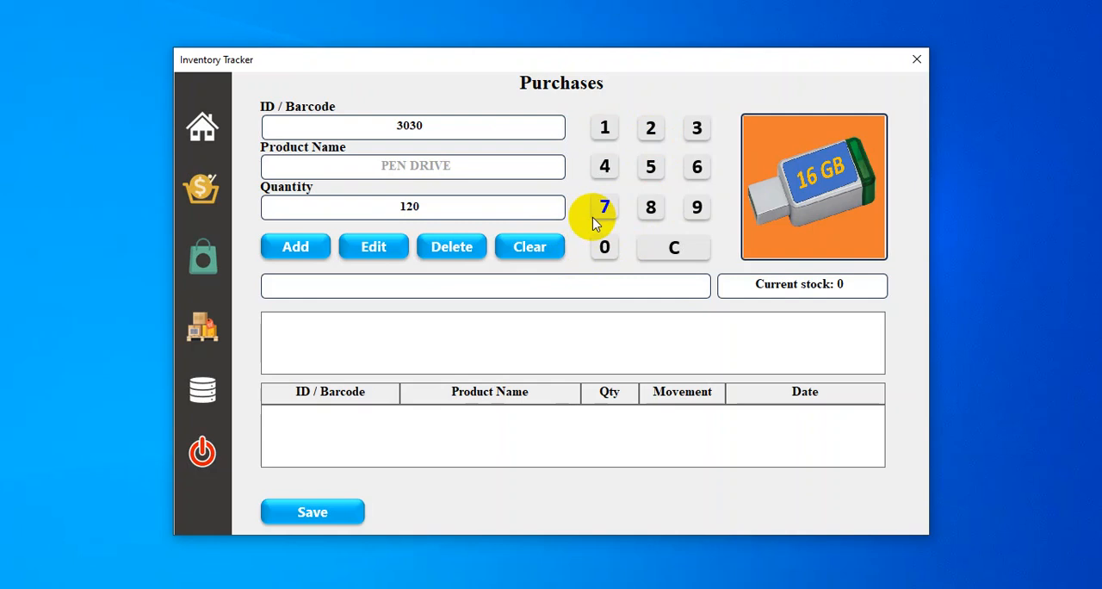
{"action": "left_click", "coordinate": [297, 251]}
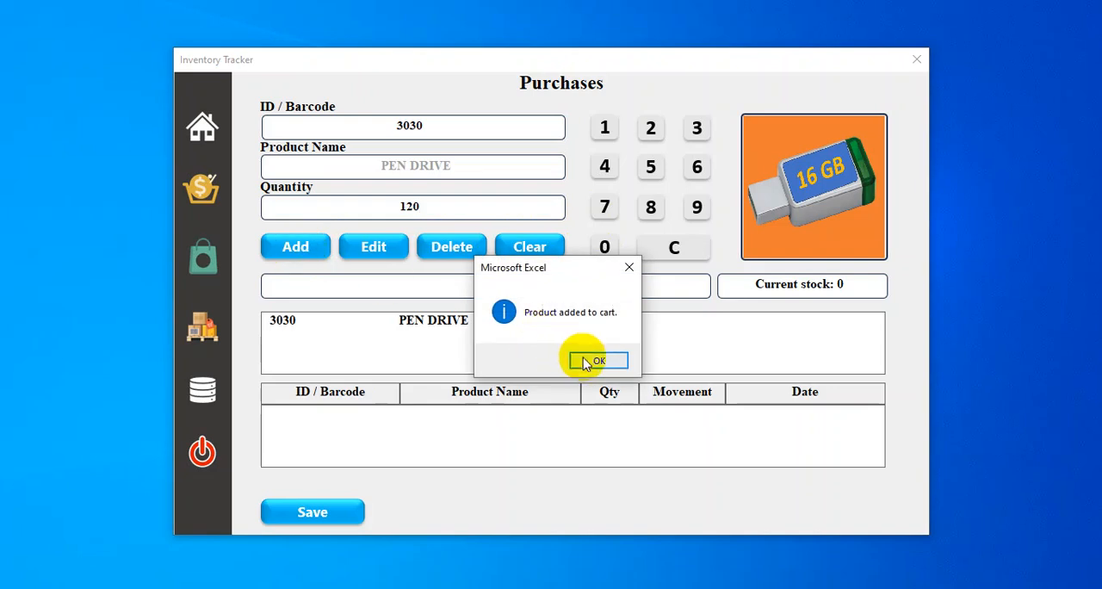
{"action": "left_click", "coordinate": [590, 362]}
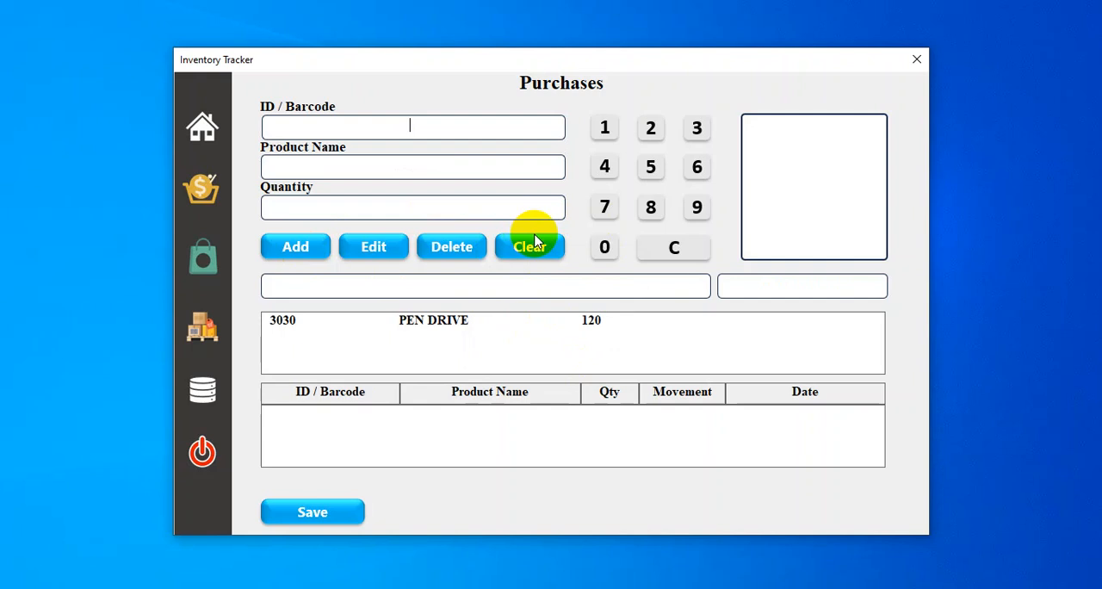
{"action": "left_click", "coordinate": [533, 241]}
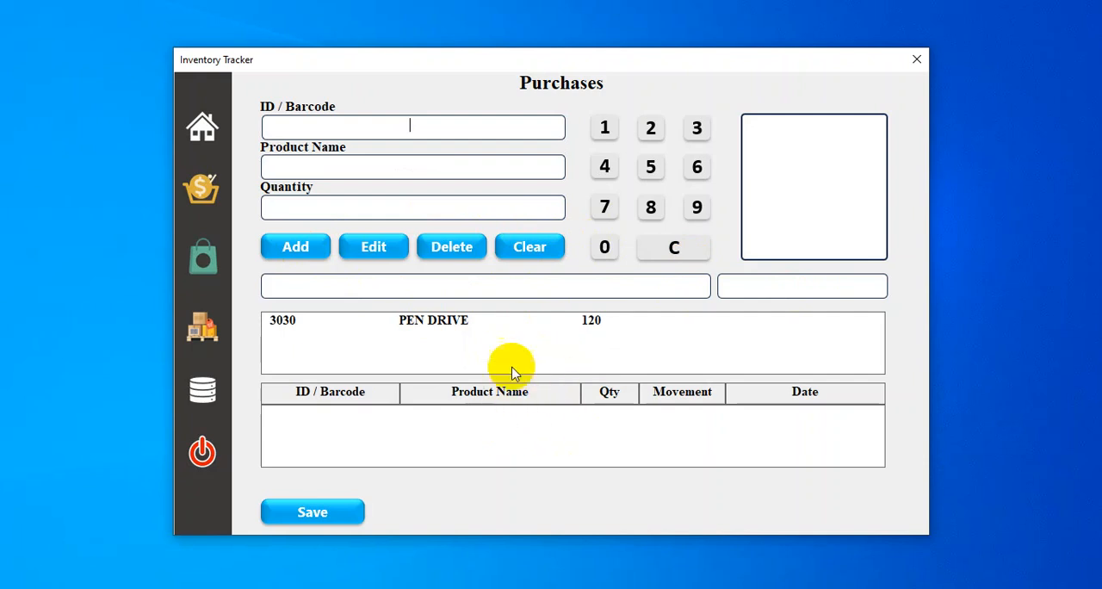
Step: Save the purchase cart so the pen drive entry is recorded
{"action": "left_click", "coordinate": [333, 514]}
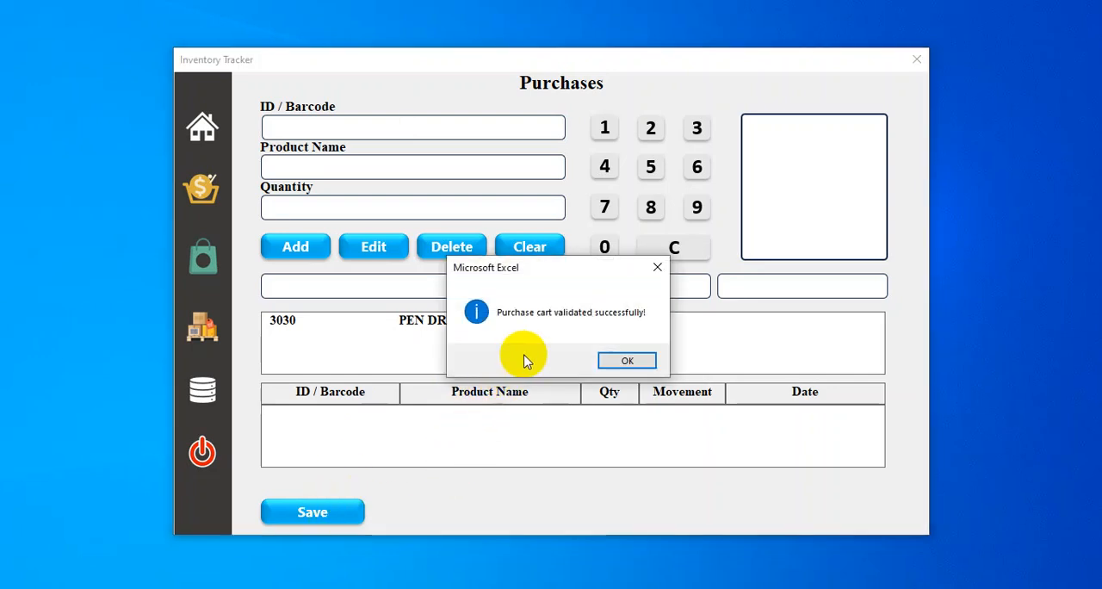
{"action": "left_click", "coordinate": [629, 362]}
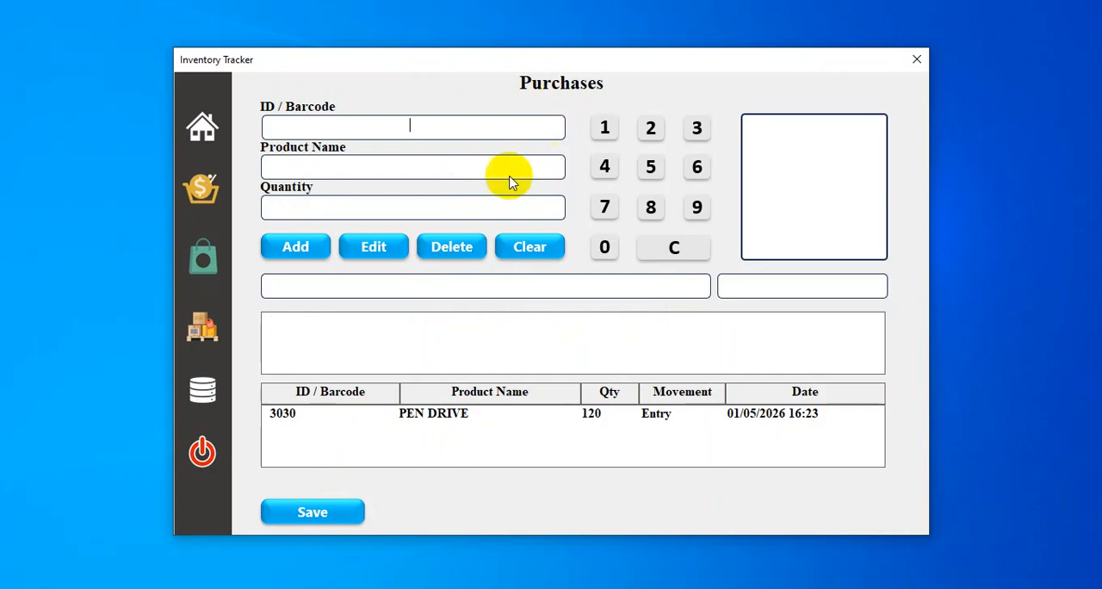
{"action": "left_click", "coordinate": [441, 260]}
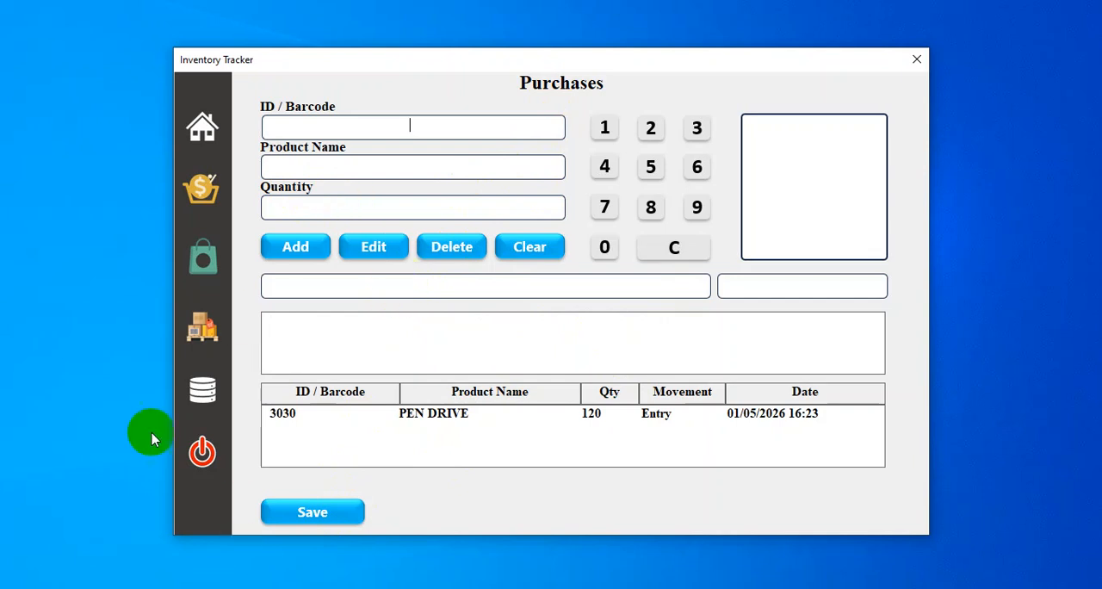
Step: On the Sales page, add 30 units of product 3030 to the cart and save the sale
{"action": "left_click", "coordinate": [215, 196]}
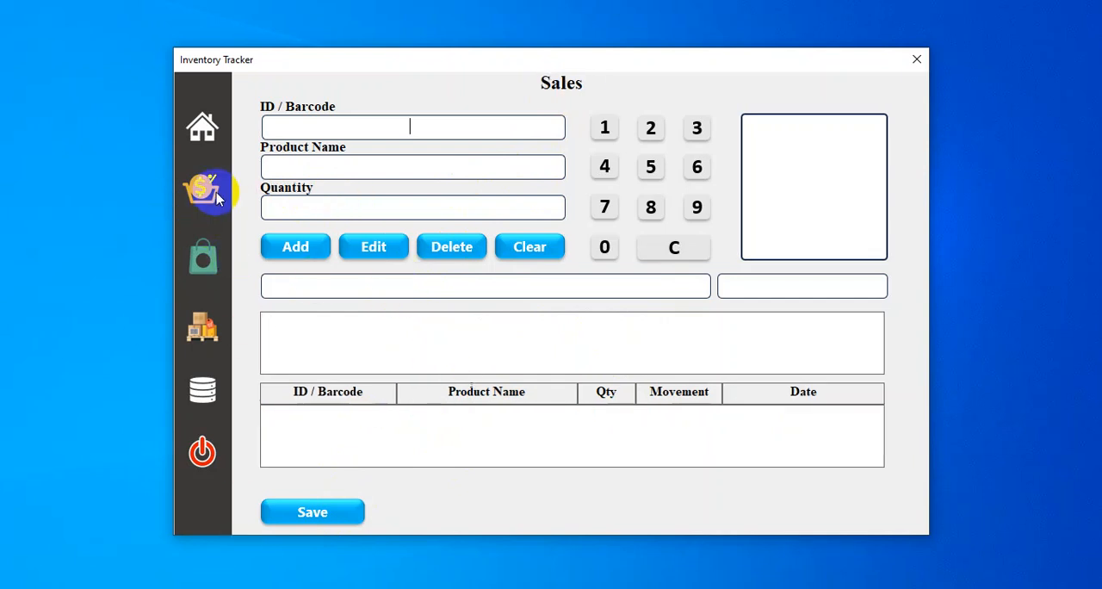
{"action": "type", "text": "3030"}
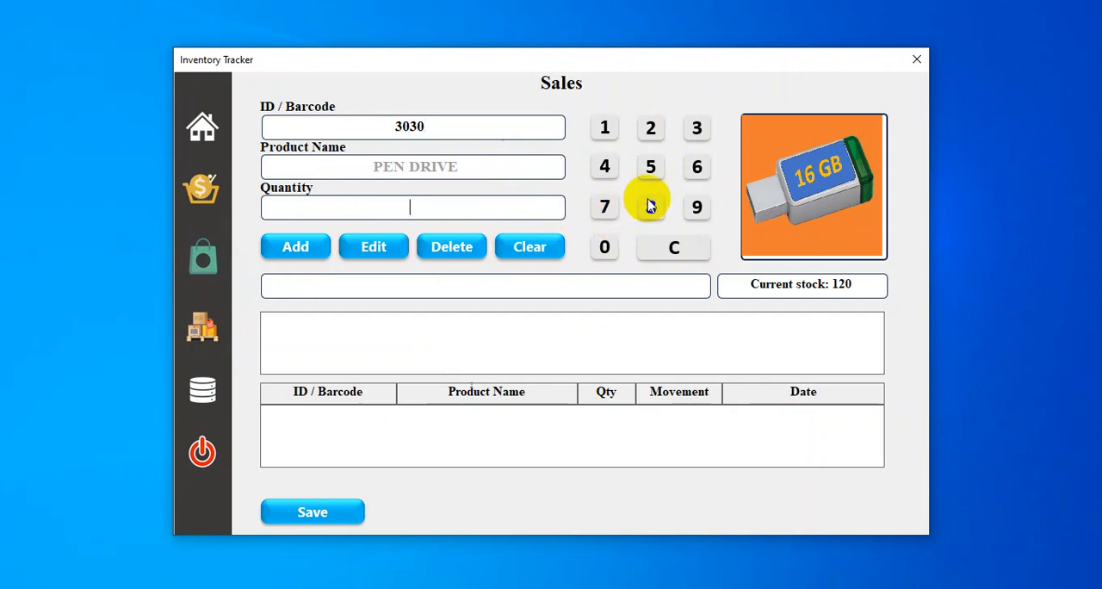
{"action": "left_click", "coordinate": [693, 135]}
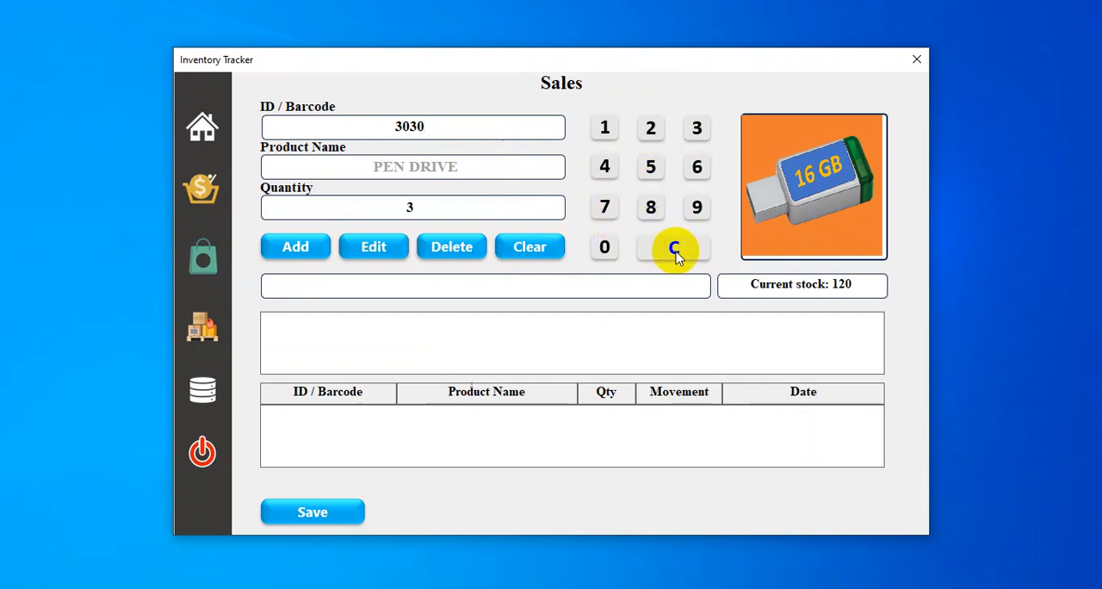
{"action": "left_click", "coordinate": [606, 248]}
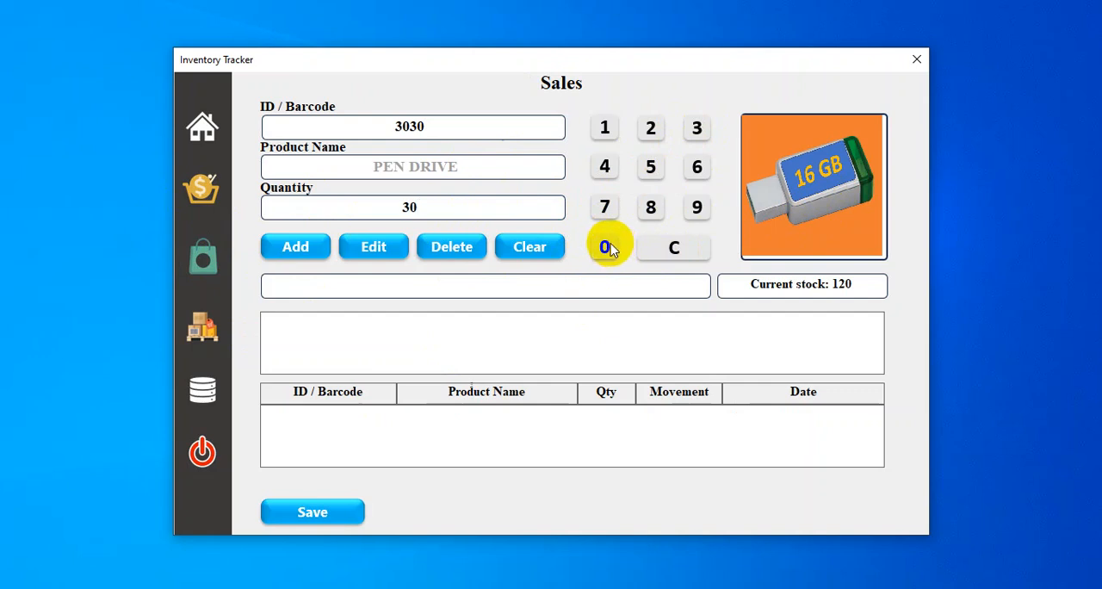
{"action": "left_click", "coordinate": [296, 247]}
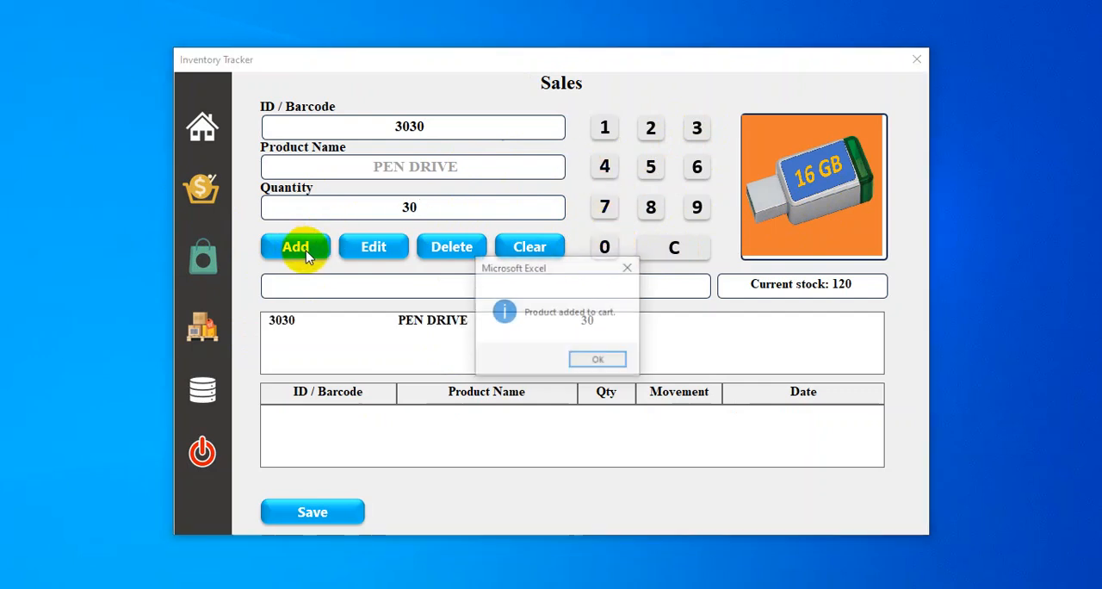
{"action": "left_click", "coordinate": [595, 362]}
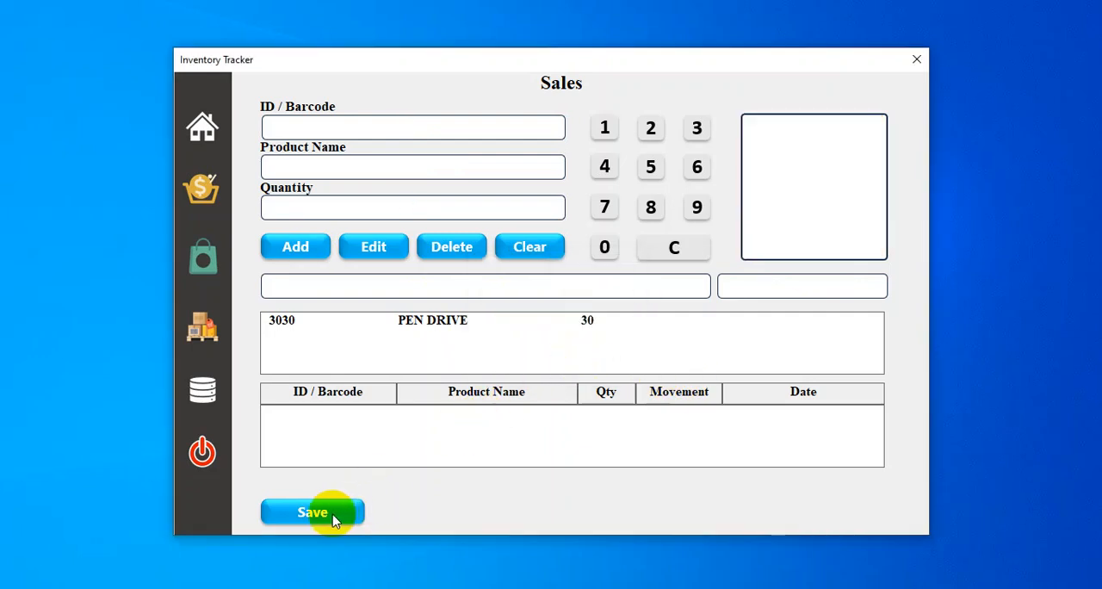
{"action": "left_click", "coordinate": [331, 517]}
{"action": "left_click", "coordinate": [609, 362]}
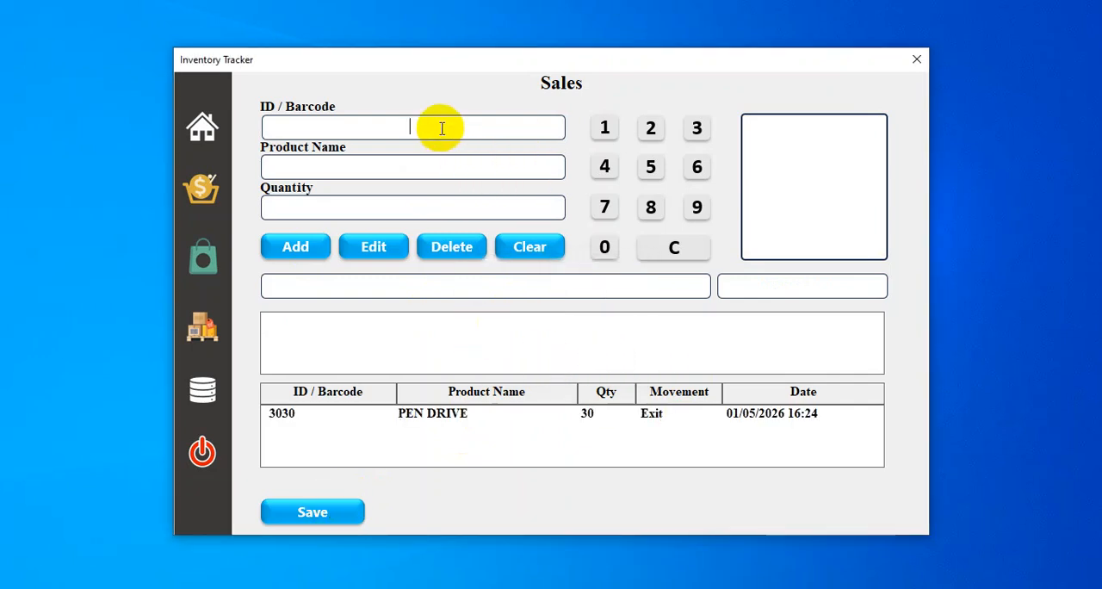
Step: Look up the current stock of product 3030 on the Sales page, and clear the form
{"action": "type", "text": "3030"}
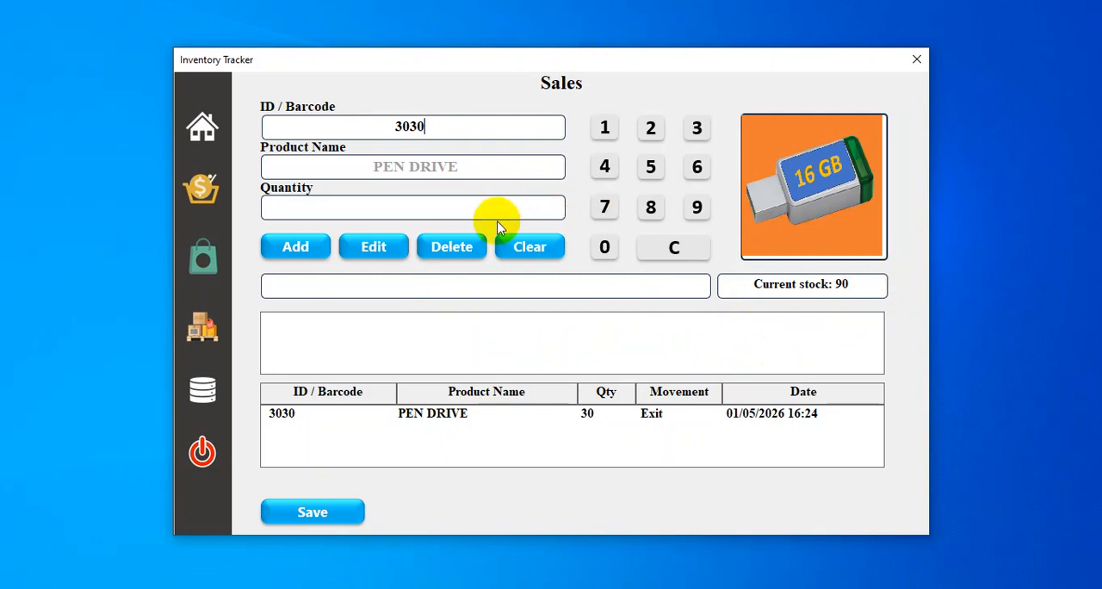
{"action": "left_click", "coordinate": [532, 250]}
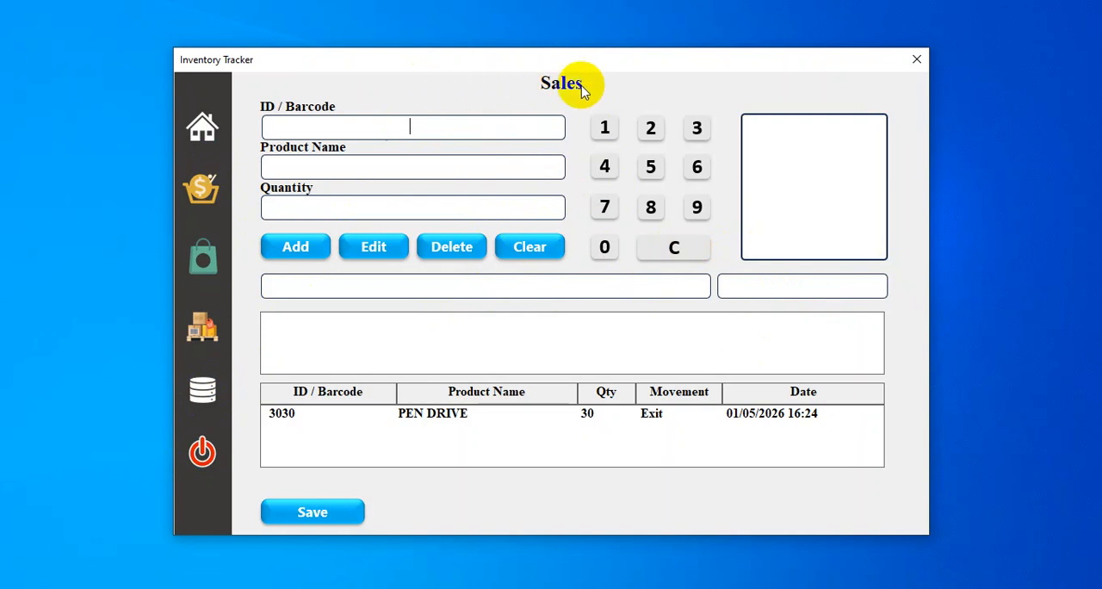
Step: Open the tracker's workbook data and examine the pen drive's records on the Products, Purchases and Sales sheets
{"action": "left_click", "coordinate": [205, 397]}
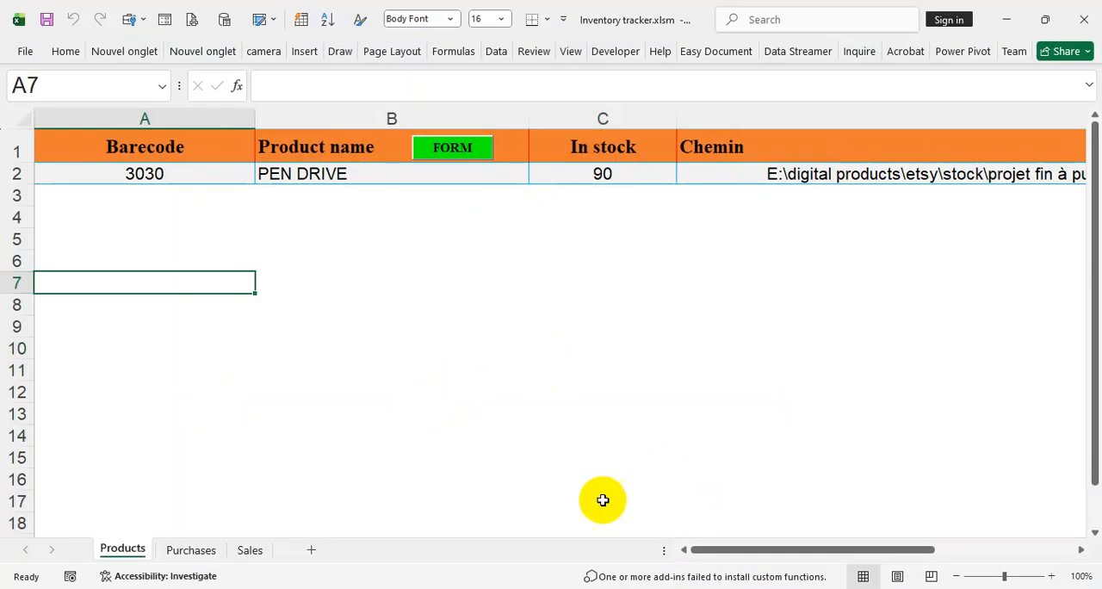
{"action": "left_click_drag", "start_coordinate": [725, 551], "coordinate": [129, 573]}
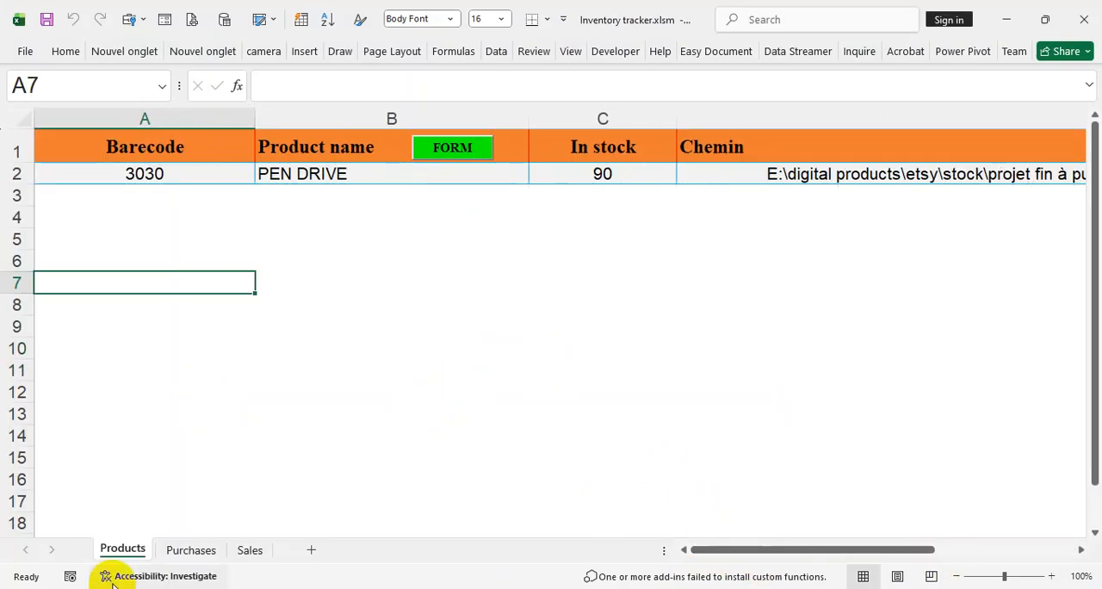
{"action": "left_click", "coordinate": [191, 550]}
{"action": "left_click", "coordinate": [250, 550]}
{"action": "left_click", "coordinate": [414, 412]}
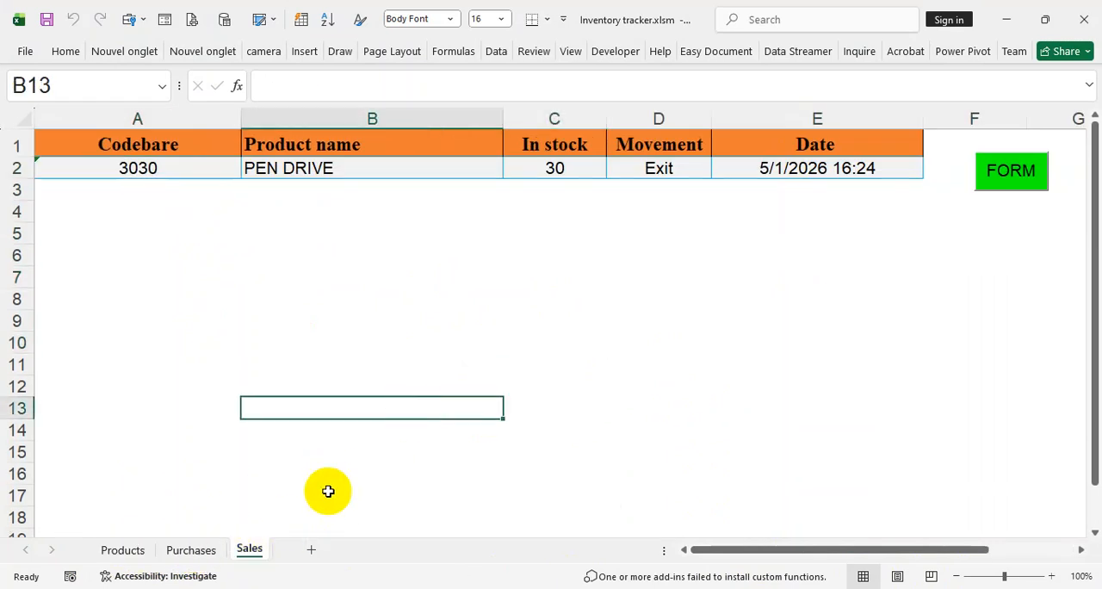
{"action": "left_click", "coordinate": [127, 549]}
{"action": "left_click", "coordinate": [290, 387]}
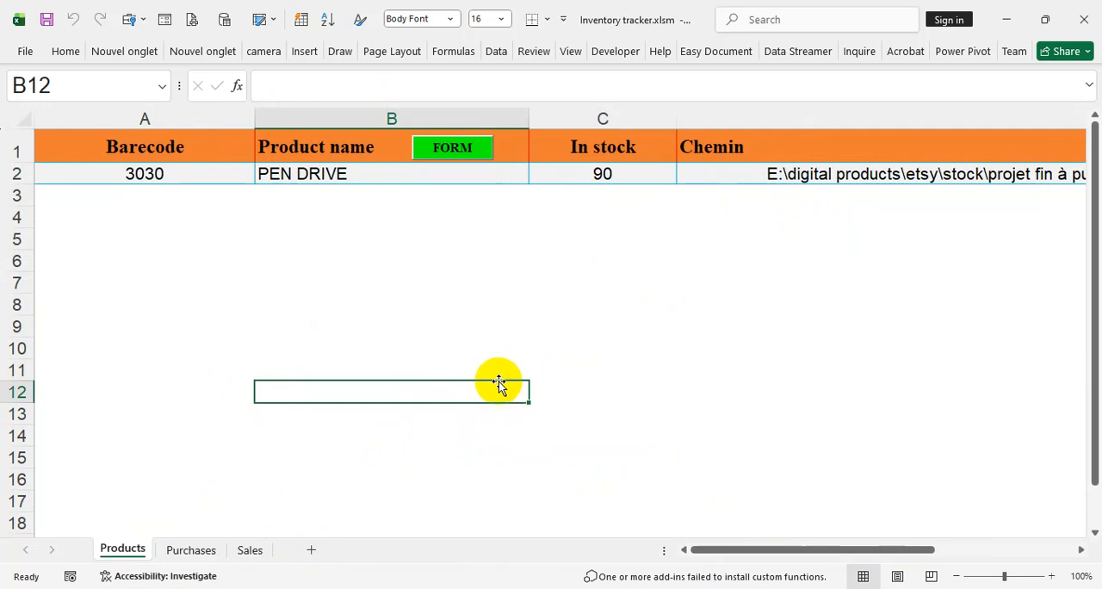
{"action": "left_click", "coordinate": [188, 551]}
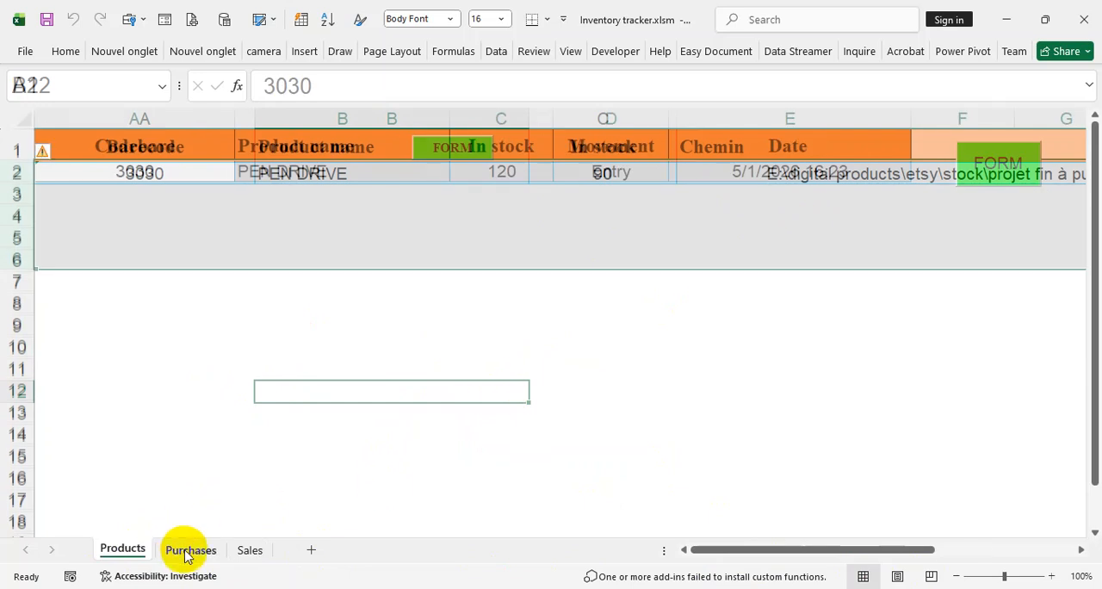
{"action": "left_click", "coordinate": [456, 429]}
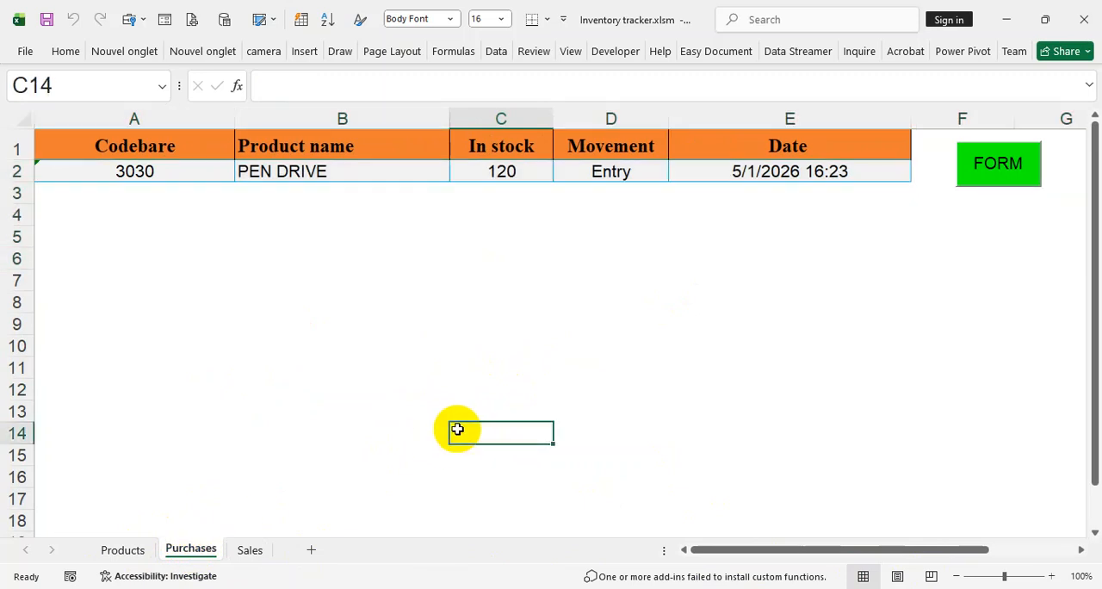